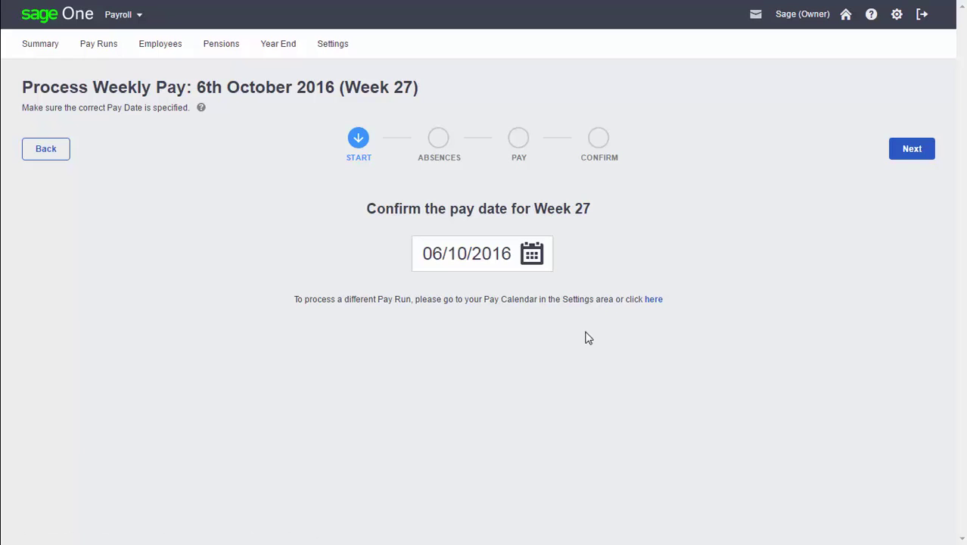
# Accept 06/10/2016 as the weekly pay date and continue past absences to the pay stage without recording any leave.
pyautogui.click(919, 155)
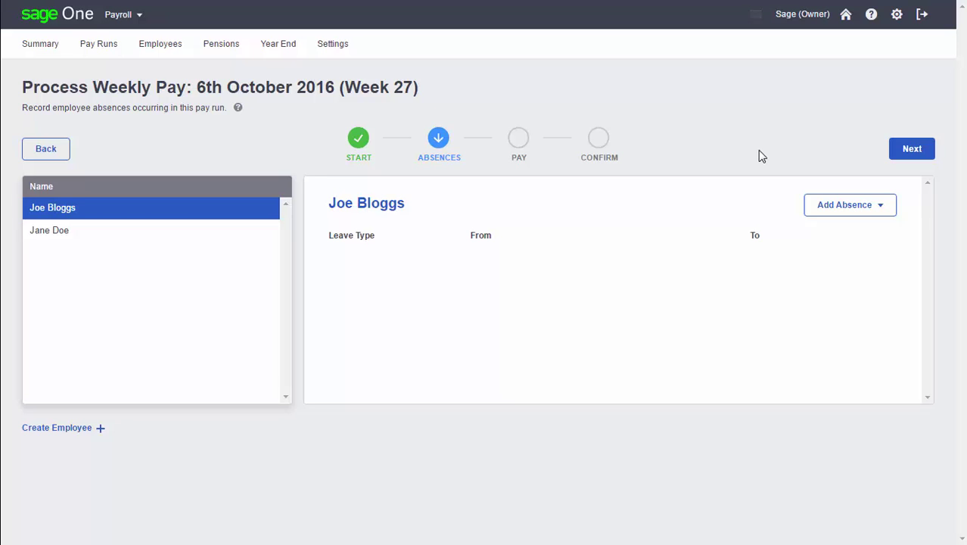
pyautogui.click(122, 241)
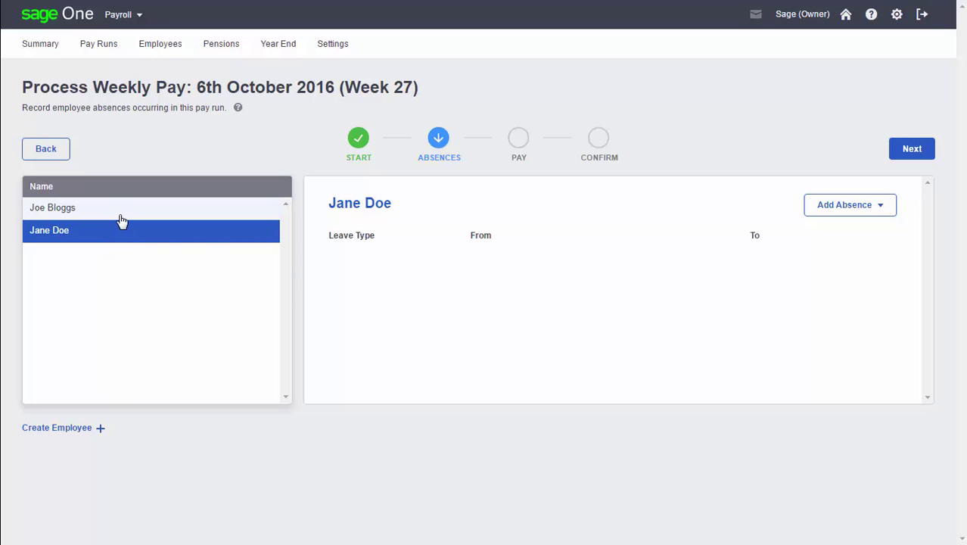
pyautogui.click(826, 215)
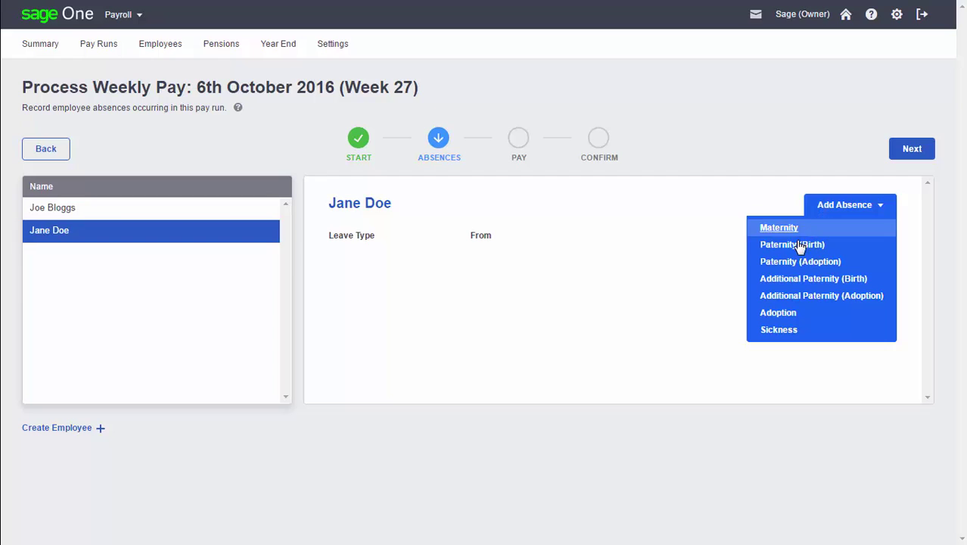
pyautogui.click(763, 295)
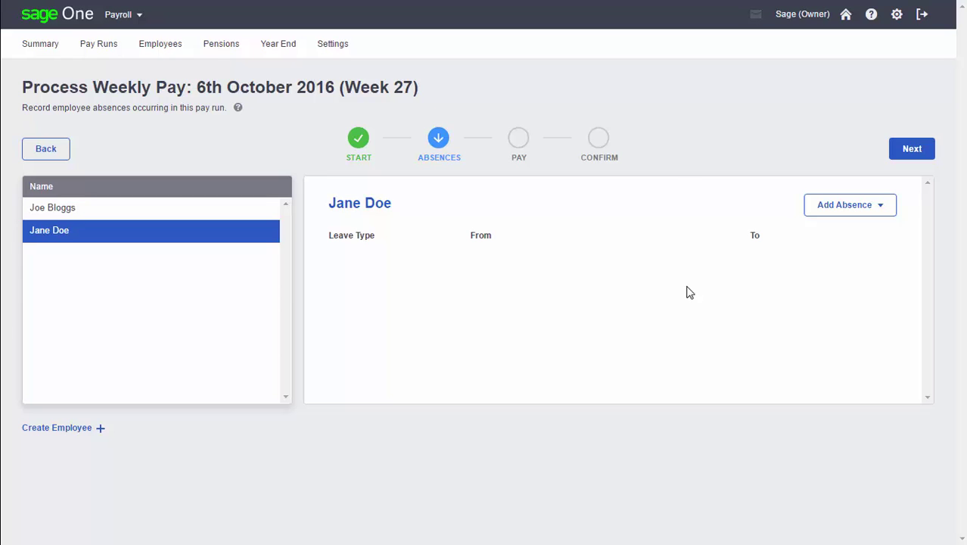
pyautogui.click(908, 151)
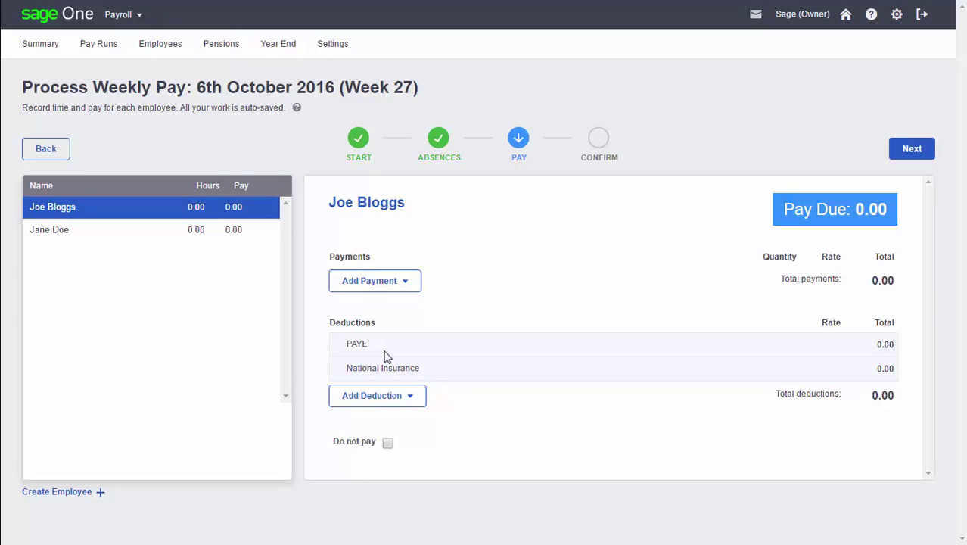
# Start a new payment for the first employee with both the payment category and payment type set to Salary.
pyautogui.click(363, 287)
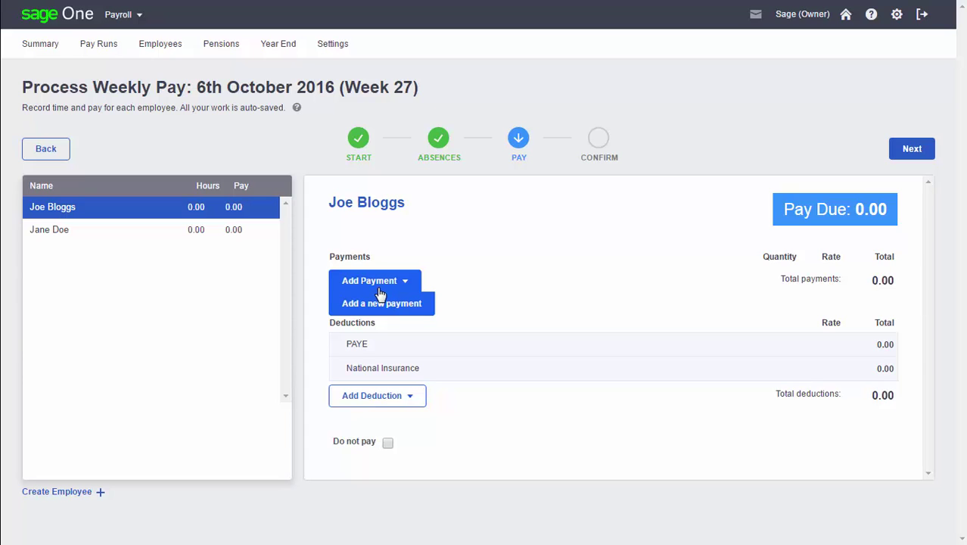
pyautogui.click(389, 304)
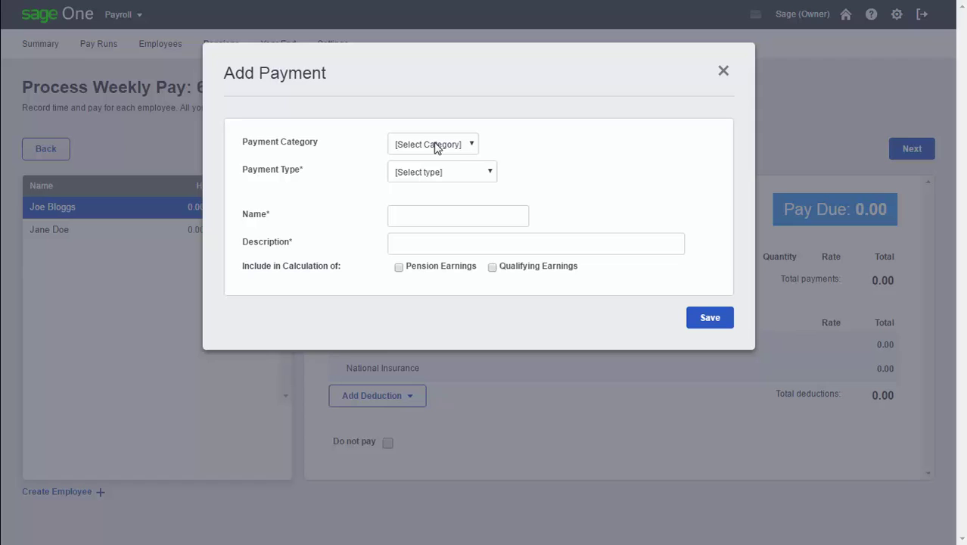
pyautogui.click(436, 147)
pyautogui.click(424, 182)
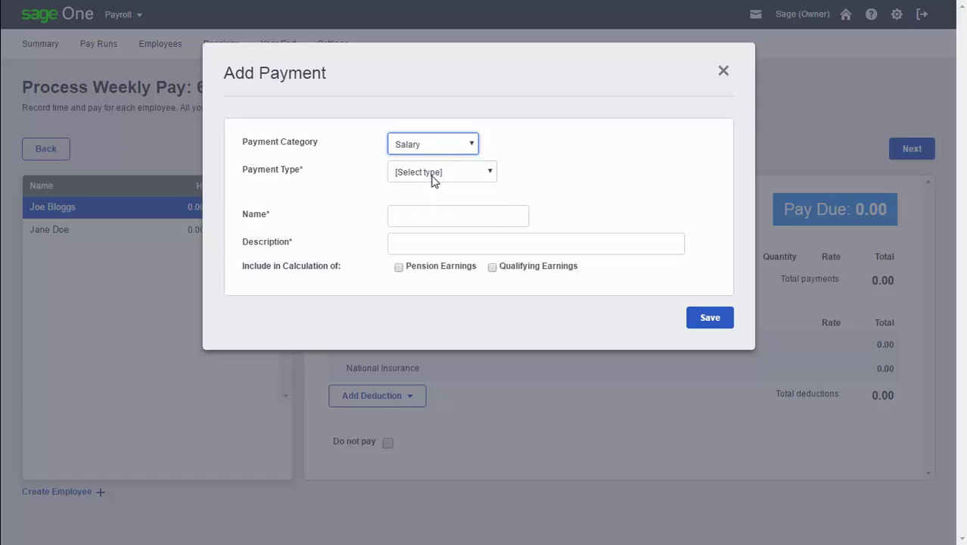
pyautogui.click(434, 180)
pyautogui.click(433, 200)
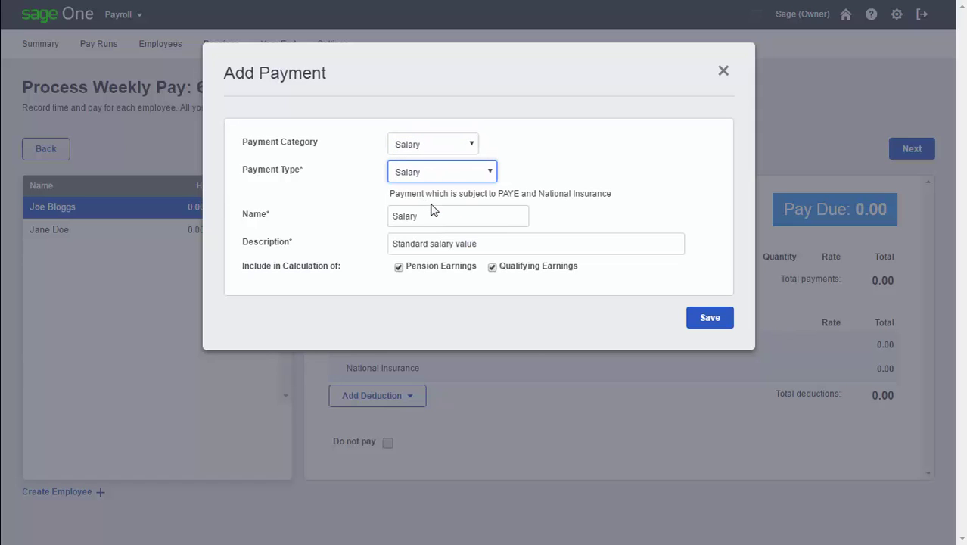
# Name the new payment Wages, keep the standard description, and save it.
pyautogui.doubleClick(439, 216)
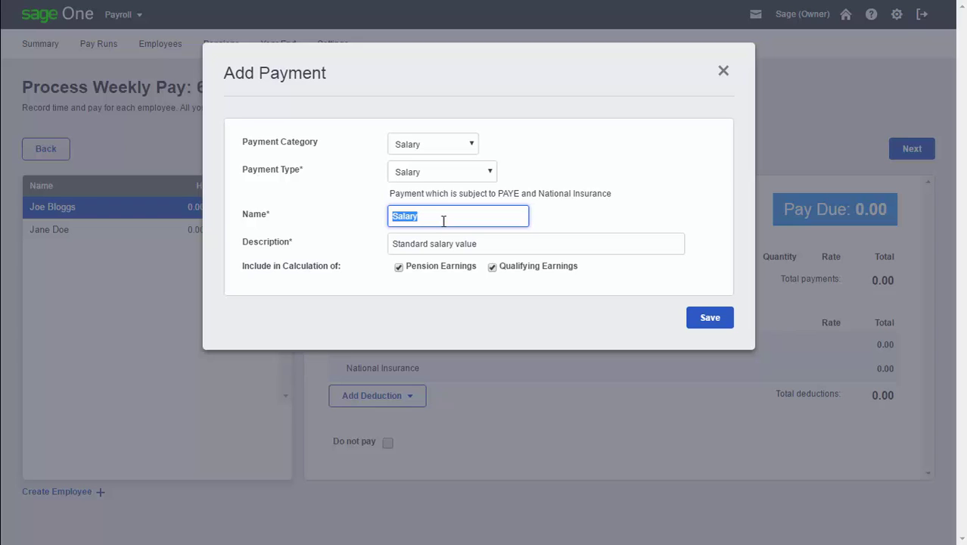
pyautogui.write('Wages')
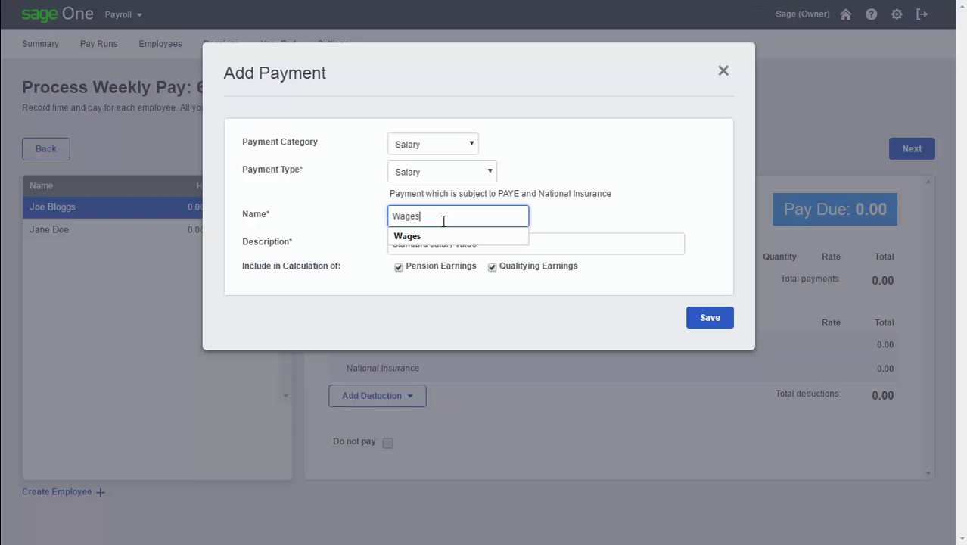
pyautogui.click(434, 237)
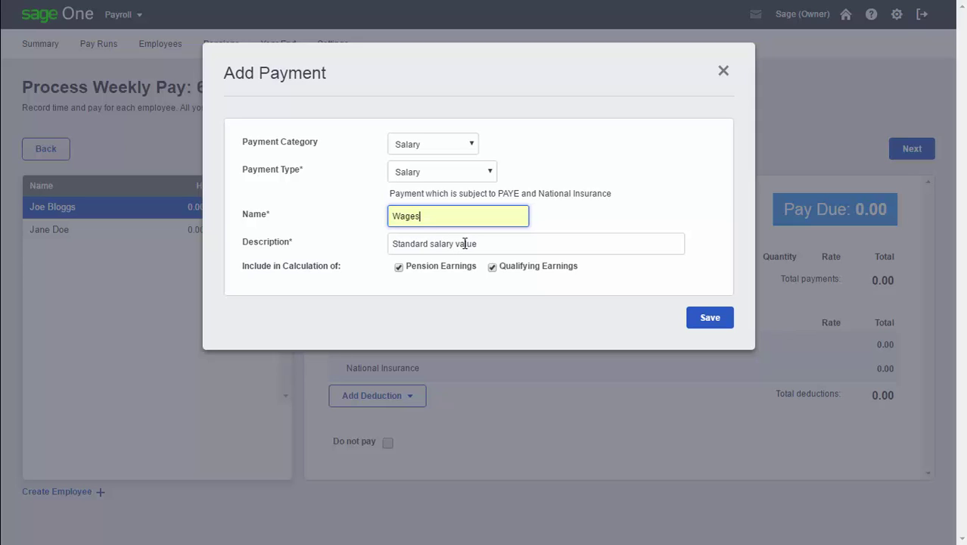
pyautogui.press('Tab')
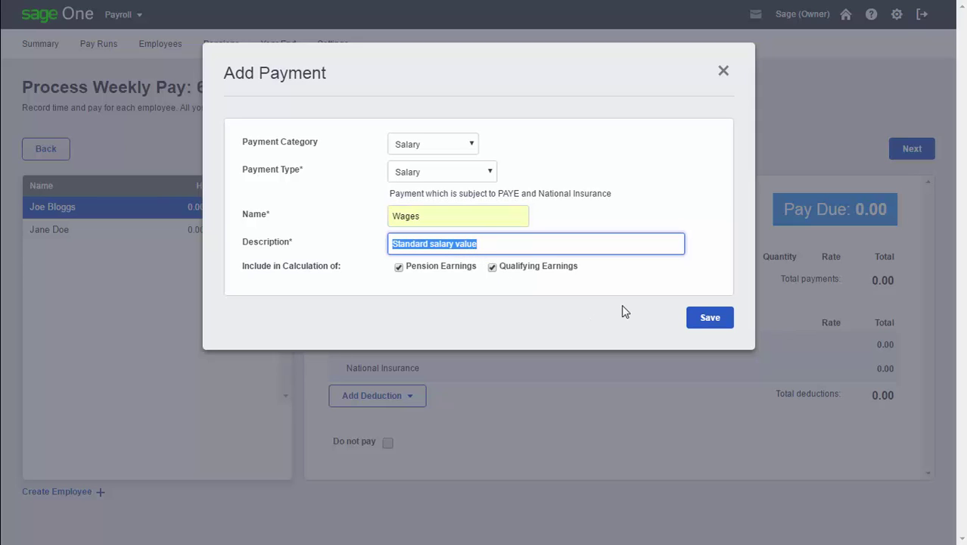
pyautogui.click(711, 319)
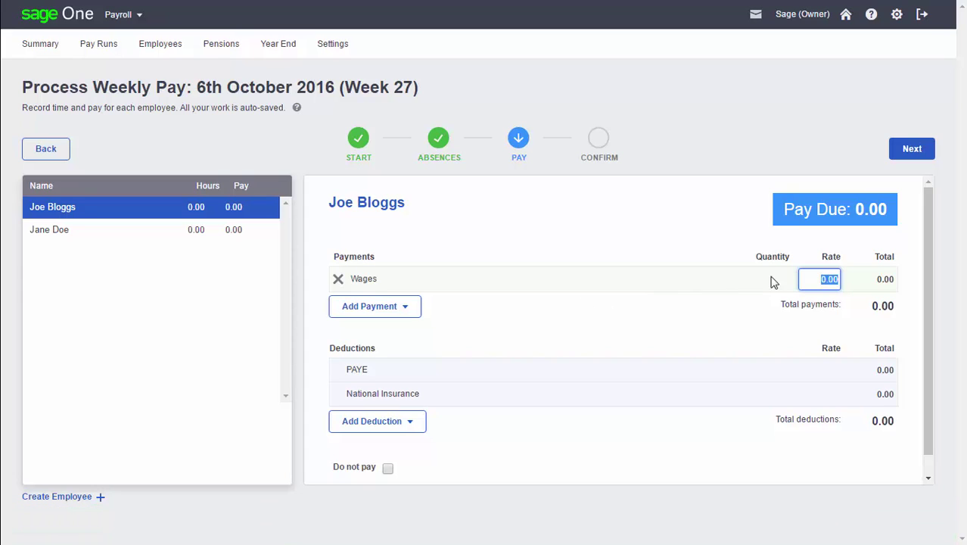
# Set the rate of the first employee's Wages payment to 2000.
pyautogui.moveTo(813, 279)
pyautogui.mouseDown()
pyautogui.moveTo(823, 282)
pyautogui.moveTo(808, 271)
pyautogui.mouseUp()
pyautogui.write('2000')
pyautogui.click(716, 313)
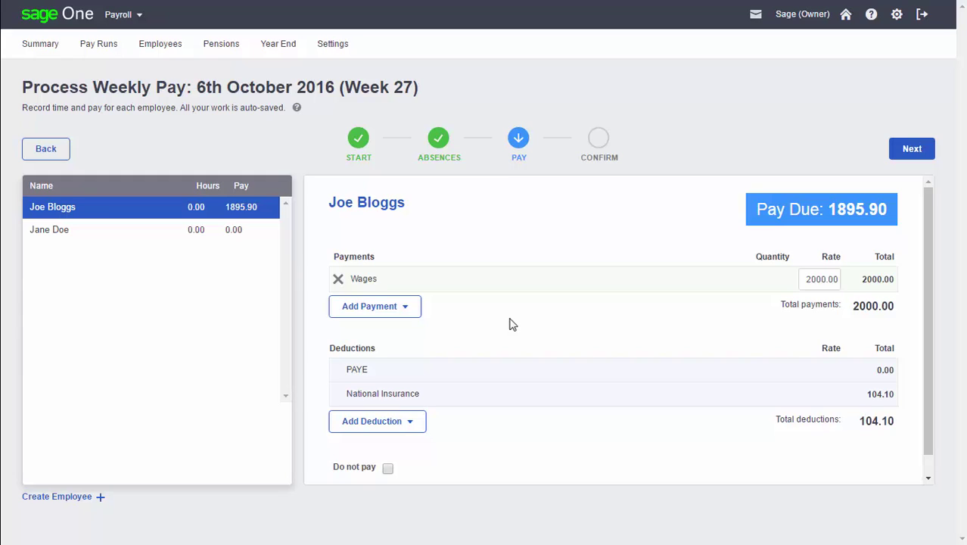
# Add a new deduction for the first employee with category Gross Deductions and type Other Gross Deduction, and save it.
pyautogui.click(421, 422)
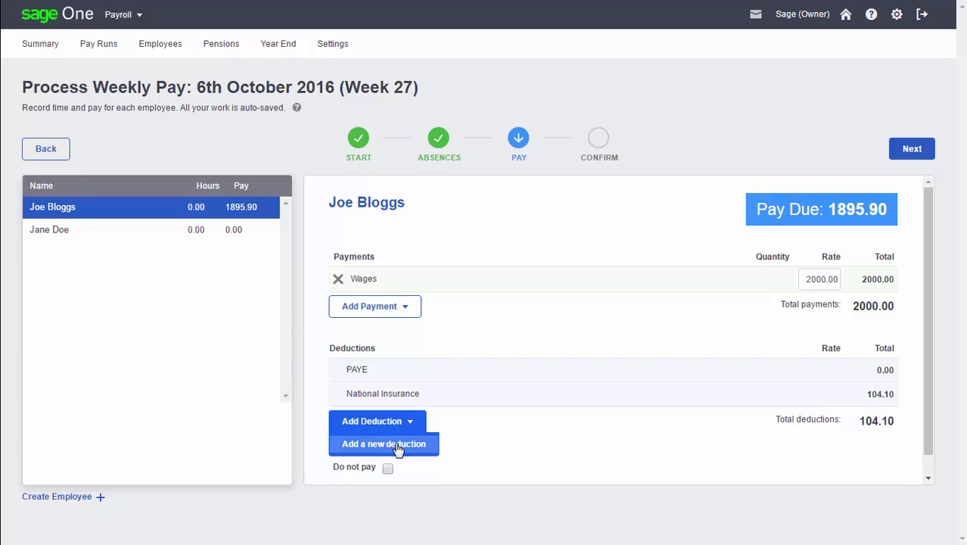
pyautogui.click(399, 447)
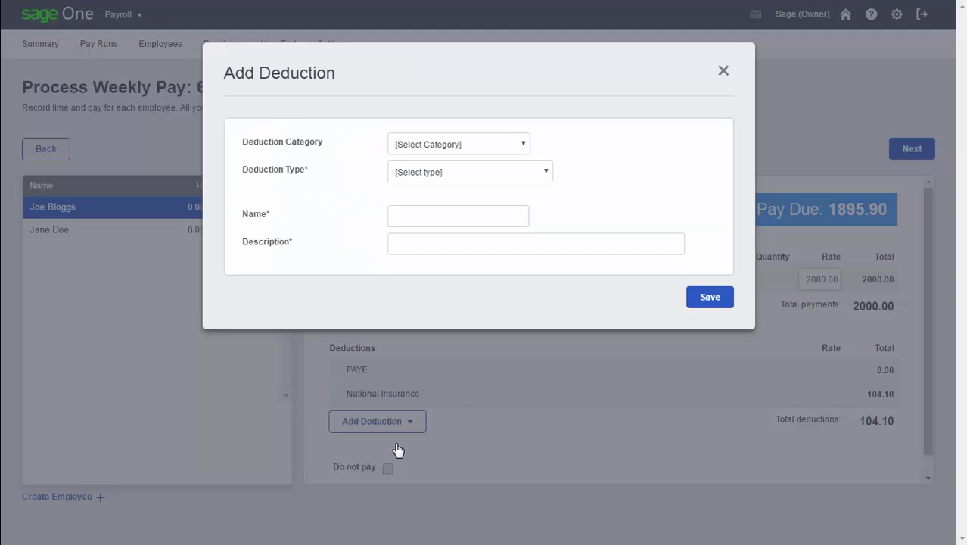
pyautogui.click(469, 152)
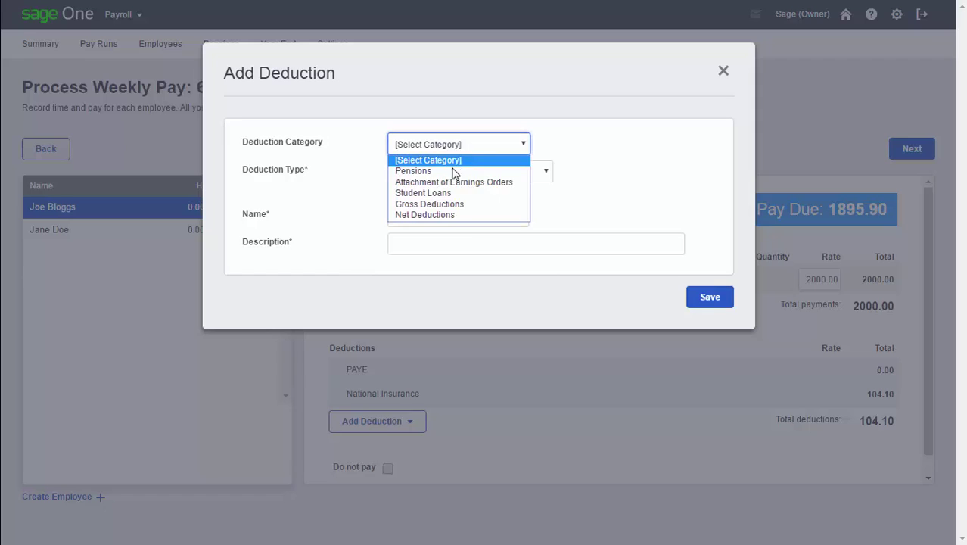
pyautogui.click(443, 205)
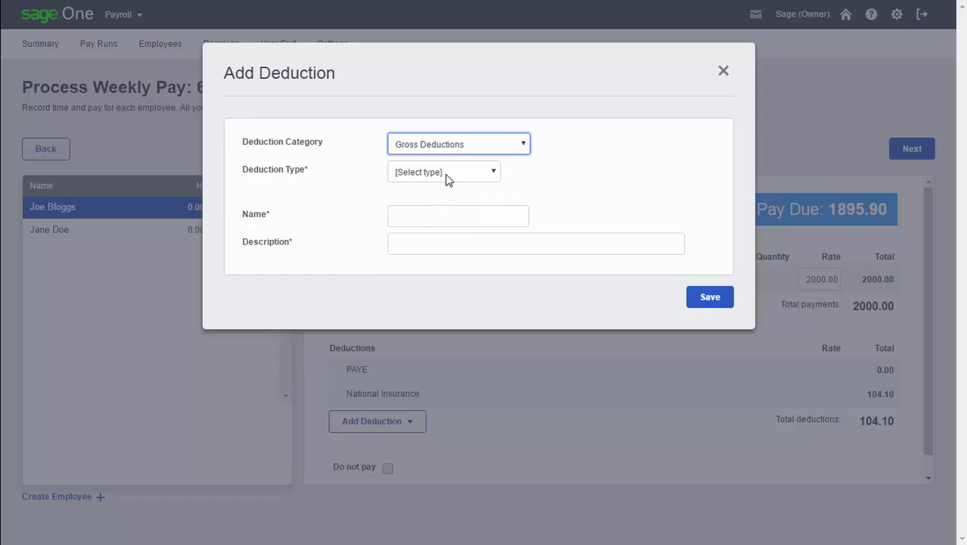
pyautogui.click(446, 174)
pyautogui.click(437, 210)
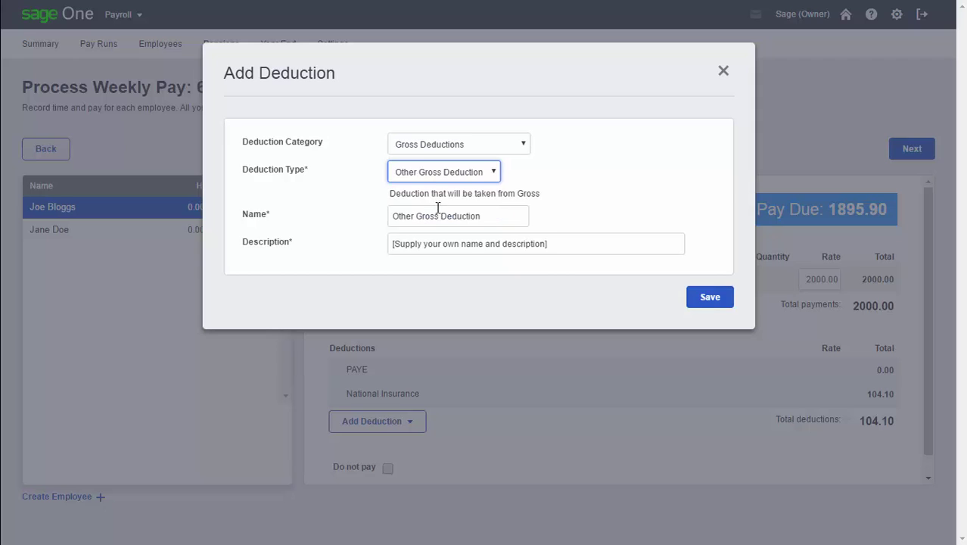
pyautogui.click(703, 303)
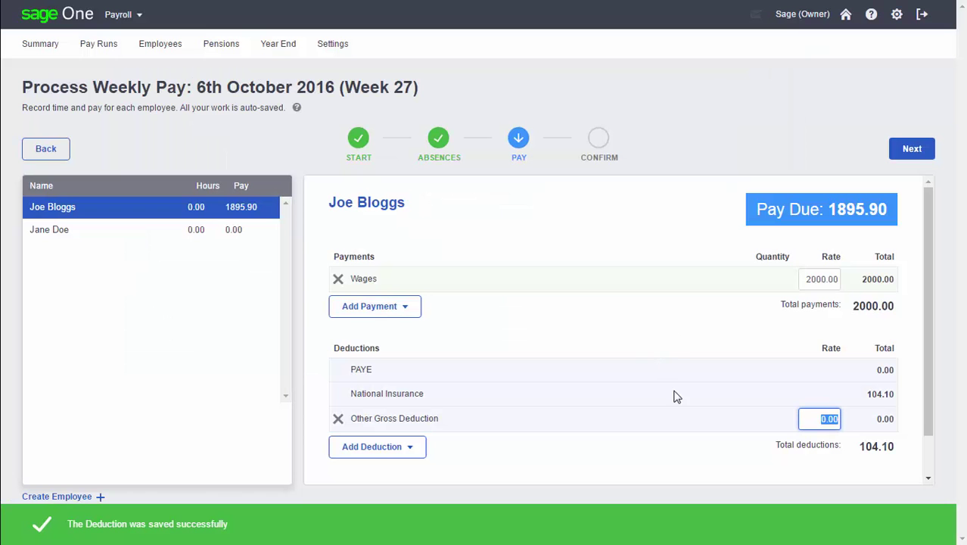
# Set the rate of the first employee's Other Gross Deduction to 200.
pyautogui.click(814, 423)
pyautogui.moveTo(814, 423); pyautogui.dragTo(873, 418)
pyautogui.write('200')
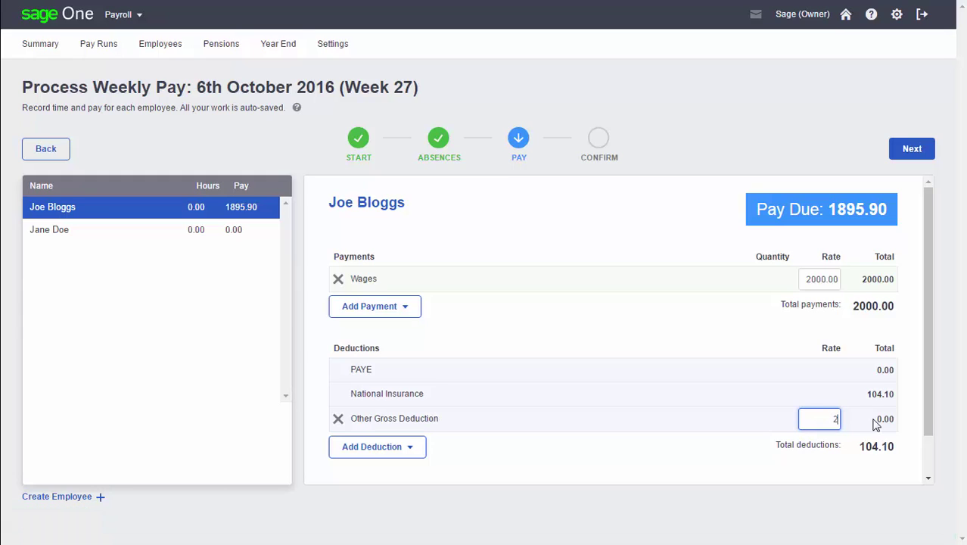
pyautogui.click(742, 423)
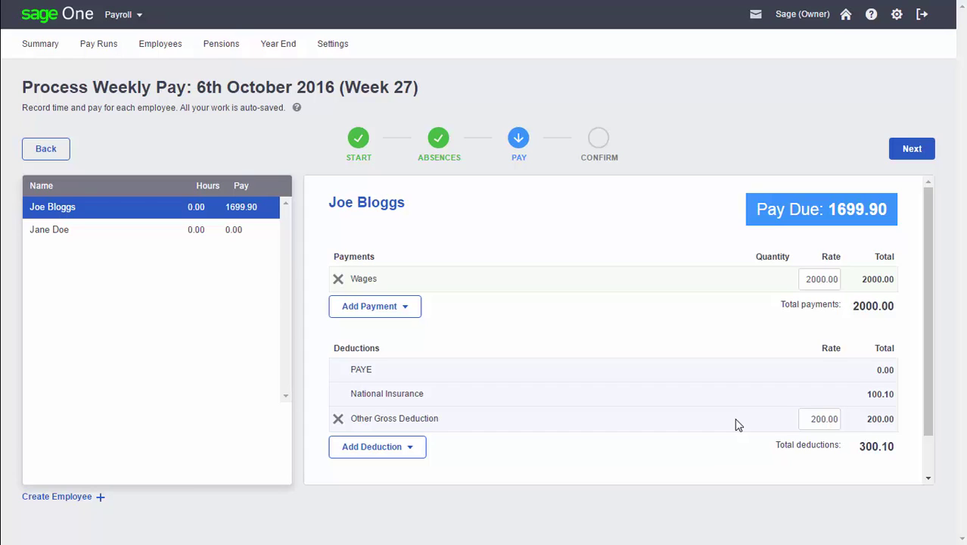
# Add the existing Wages payment to the second employee with a rate of 200.
pyautogui.click(79, 238)
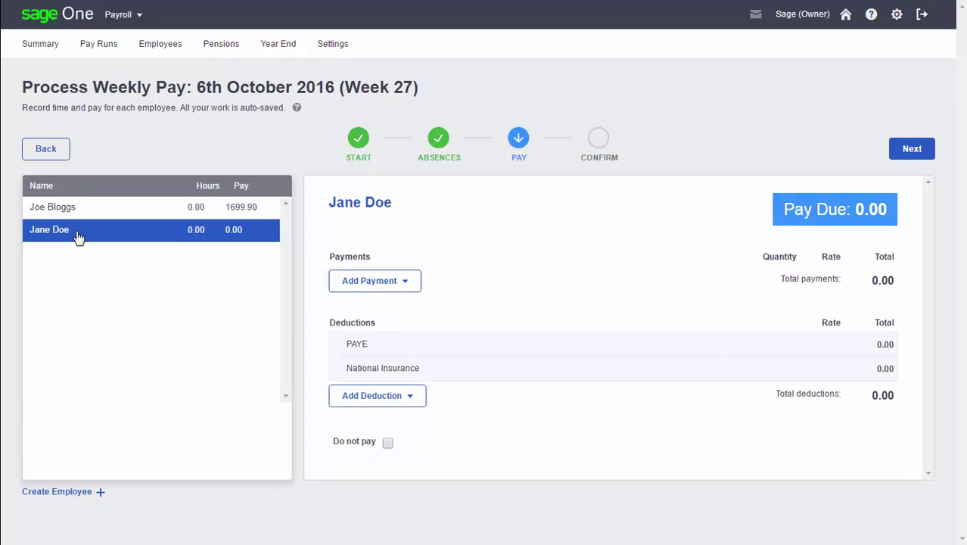
pyautogui.moveTo(393, 290)
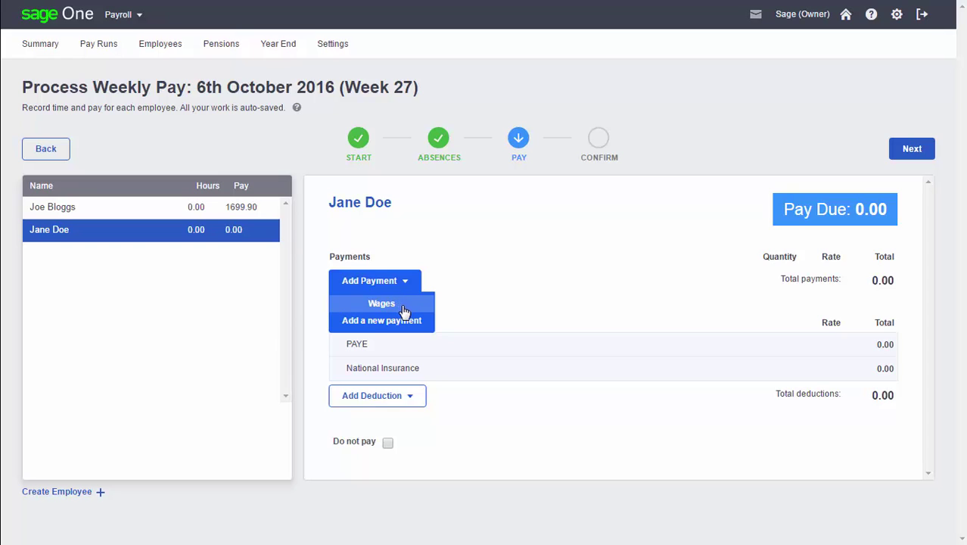
pyautogui.click(405, 305)
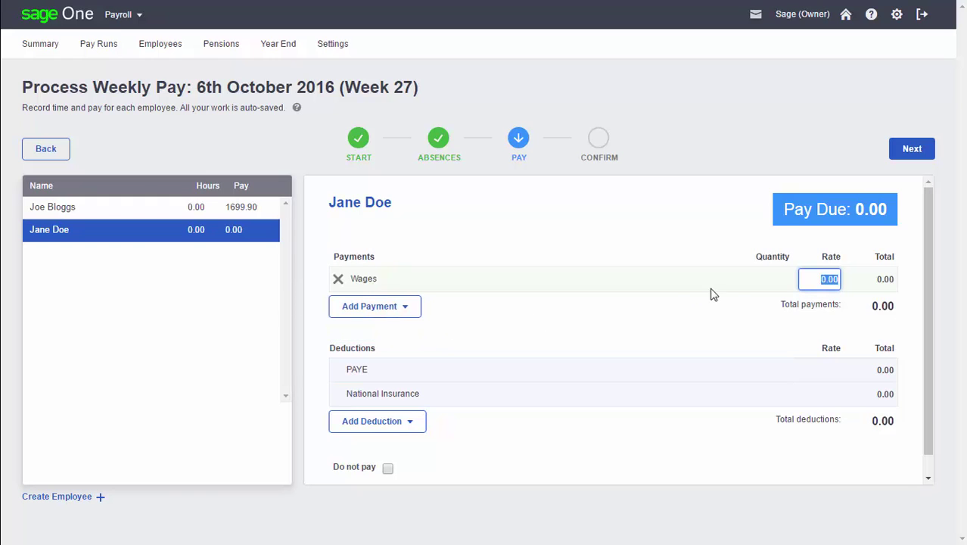
pyautogui.write('200')
pyautogui.click(737, 291)
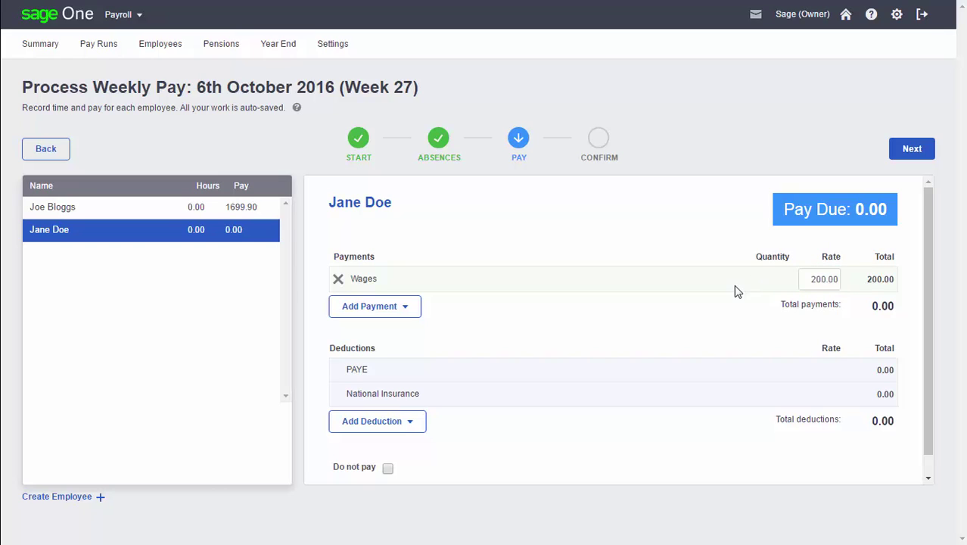
# Proceed to complete the pay run and choose "H - Correction to earlier submission" as the late reason.
pyautogui.click(905, 153)
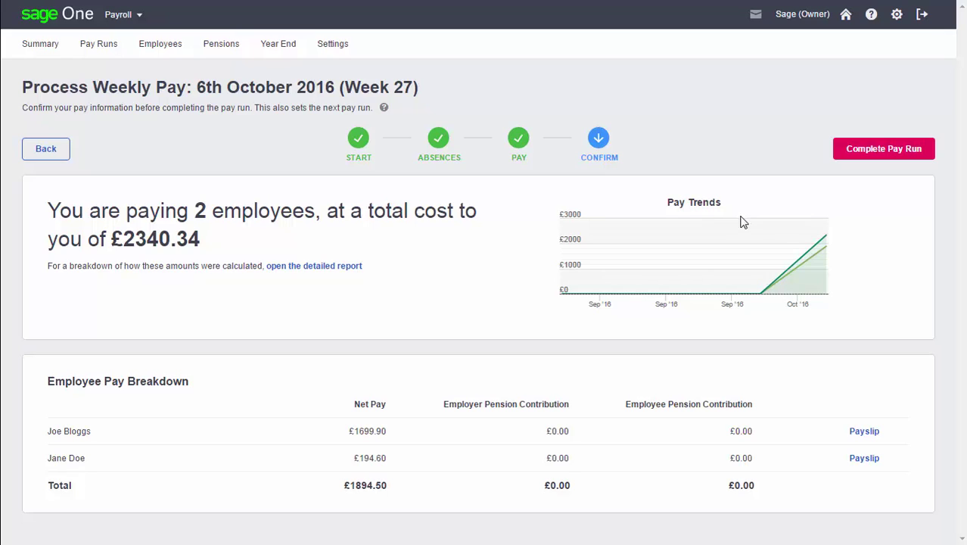
pyautogui.moveTo(739, 222)
pyautogui.click(858, 151)
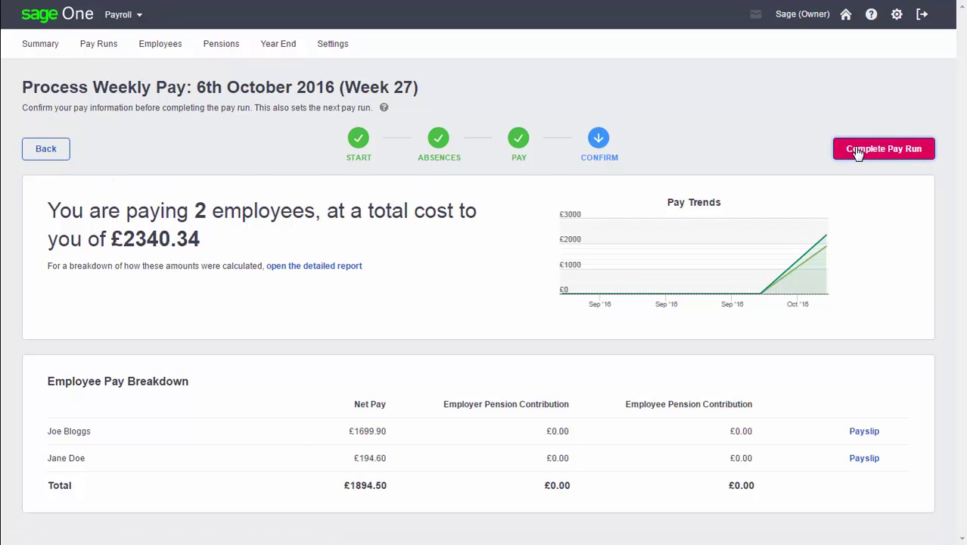
pyautogui.click(452, 217)
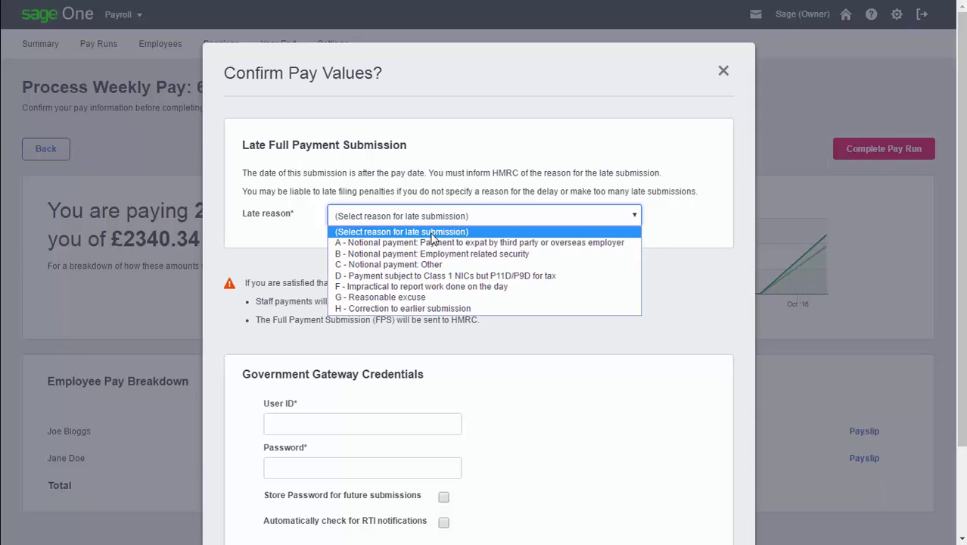
pyautogui.click(404, 309)
# Fill in the Government Gateway user ID and password with the saved credentials.
pyautogui.scroll(-2, 349, 318)
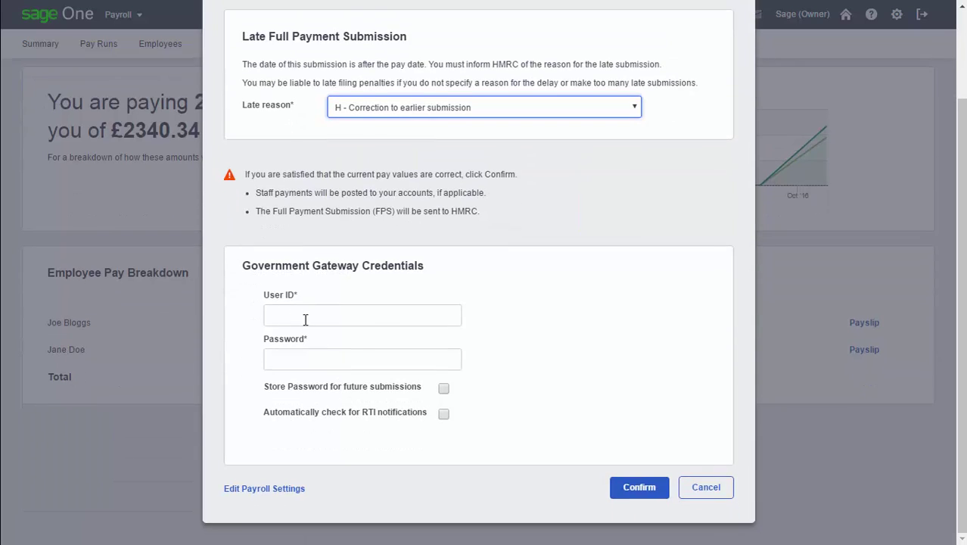
pyautogui.click(305, 318)
pyautogui.click(312, 339)
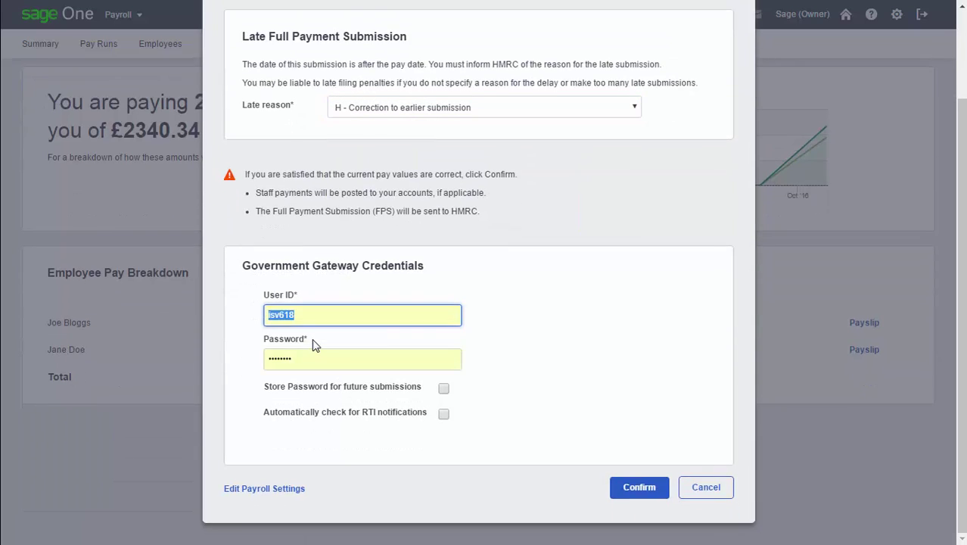
# Enable storing the password for future submissions and automatic checks for RTI notifications, and confirm the pay values.
pyautogui.click(443, 390)
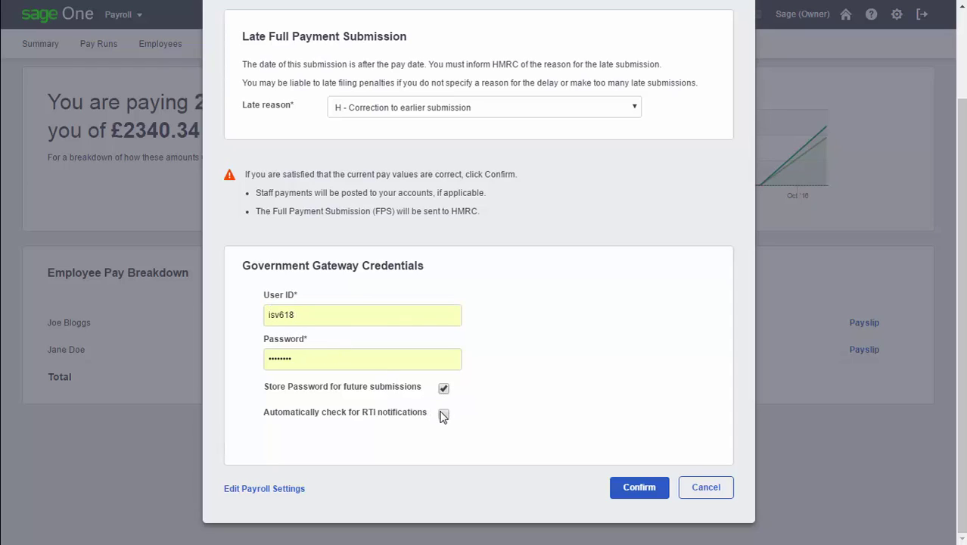
pyautogui.click(443, 417)
pyautogui.click(634, 488)
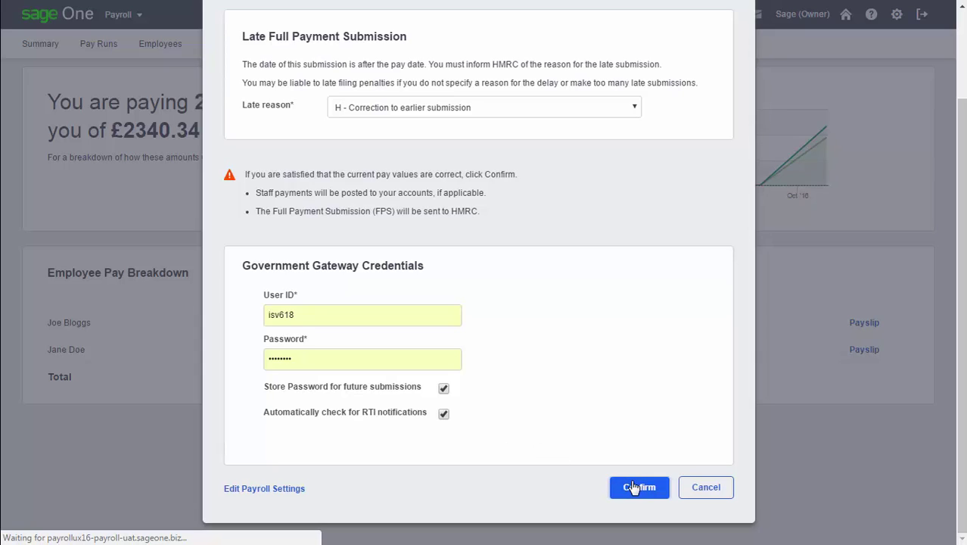